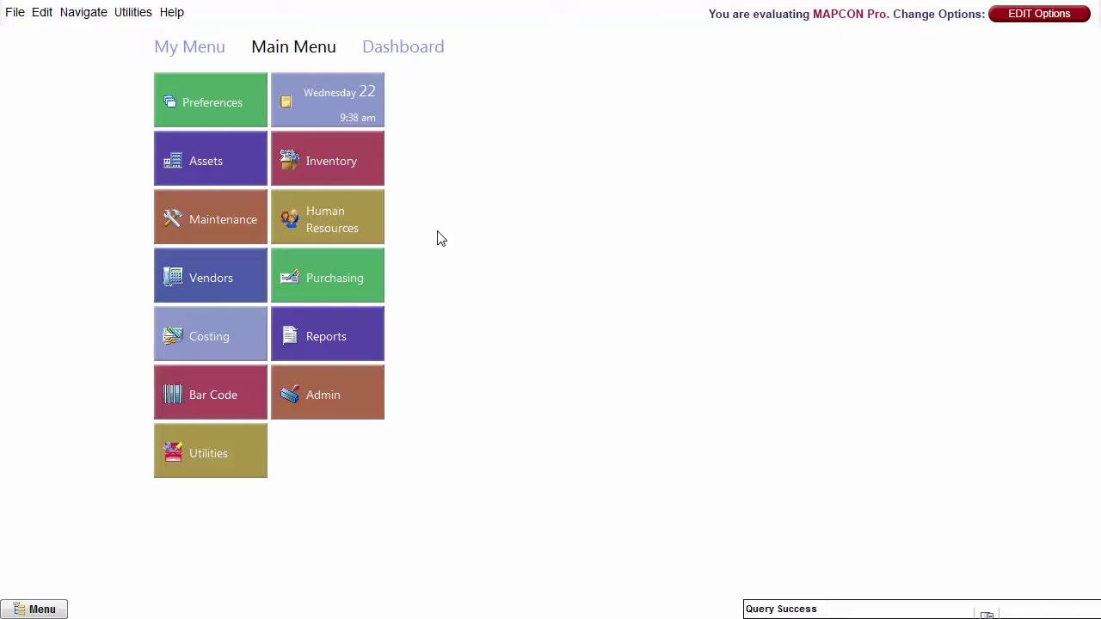
# - Open the attachment configuration, examine the default keywords and disallowed file extensions, and close it
pyautogui.click(367, 399)
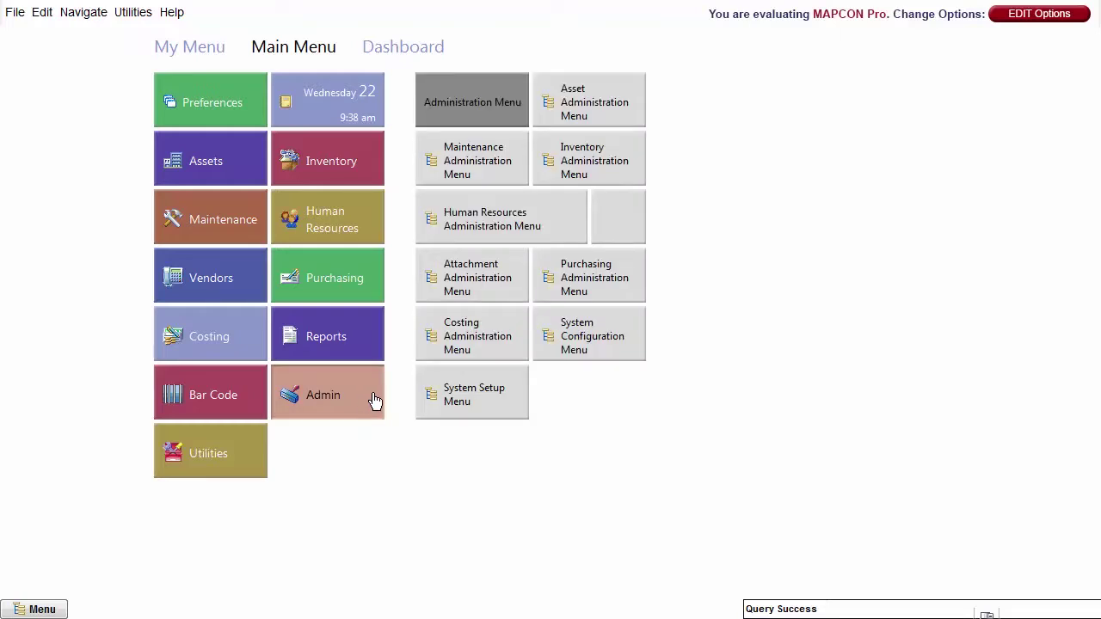
pyautogui.click(613, 354)
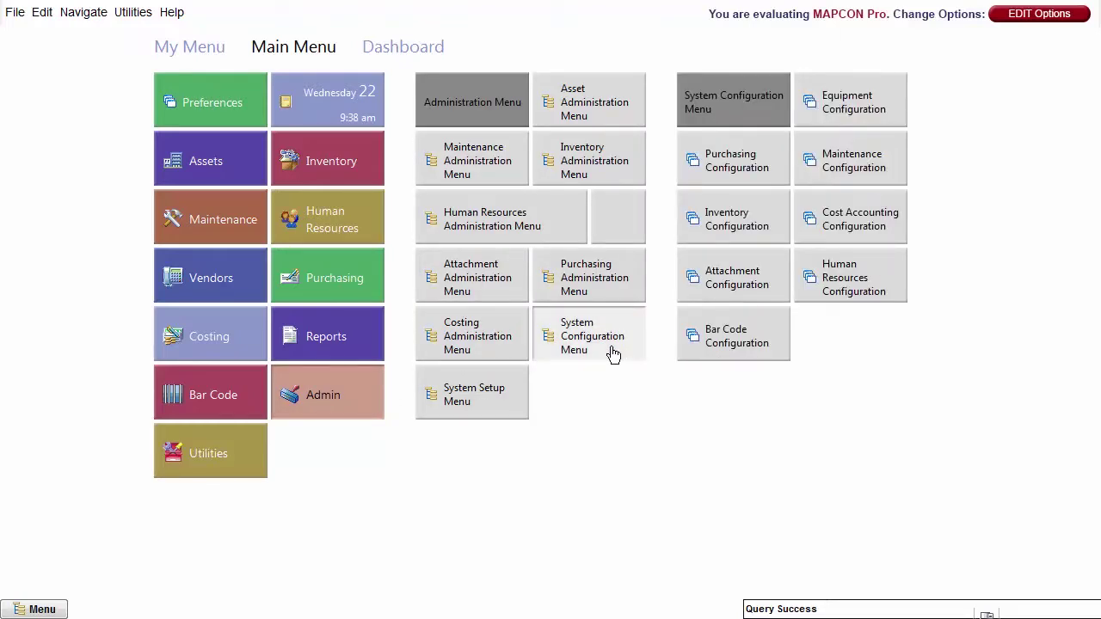
pyautogui.click(760, 293)
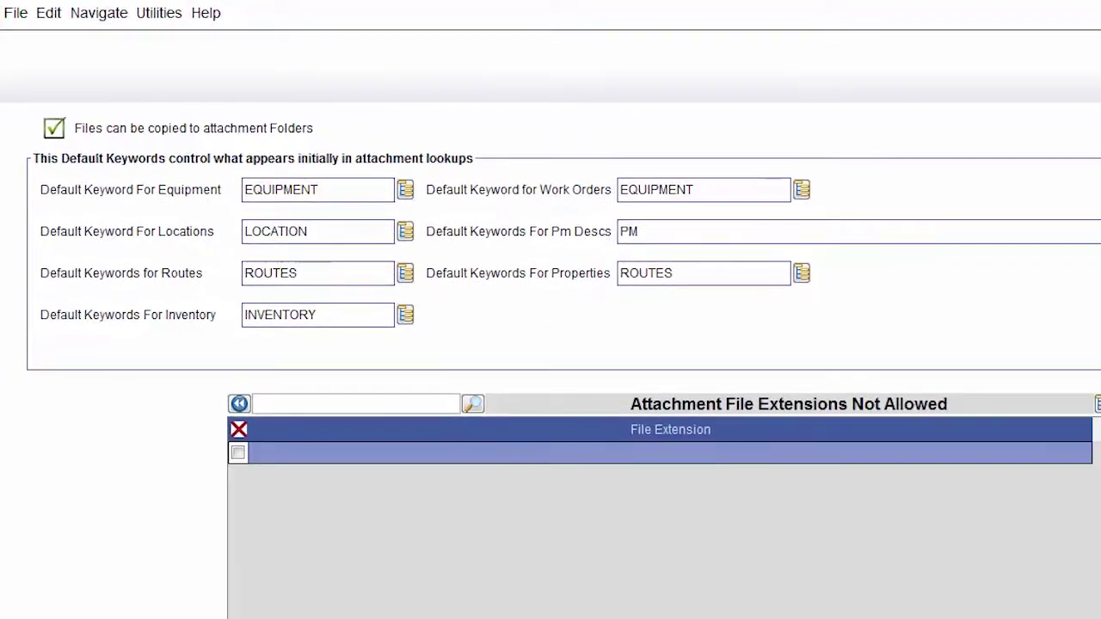
pyautogui.click(1044, 48)
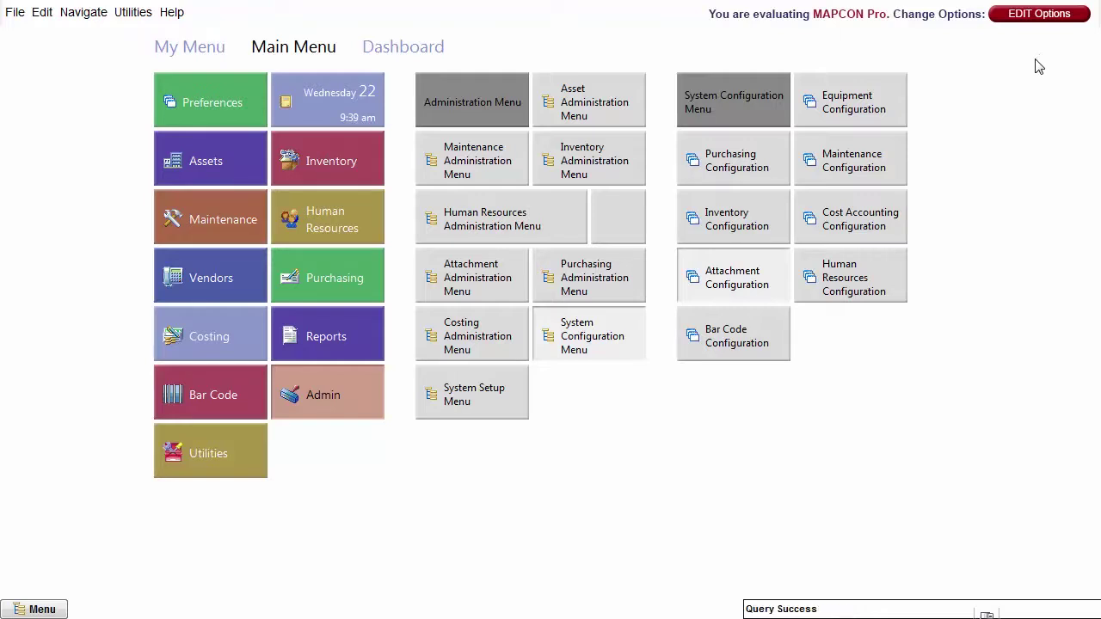
# - Open the auto technician's user profile from the system setup and examine its system options
pyautogui.click(519, 399)
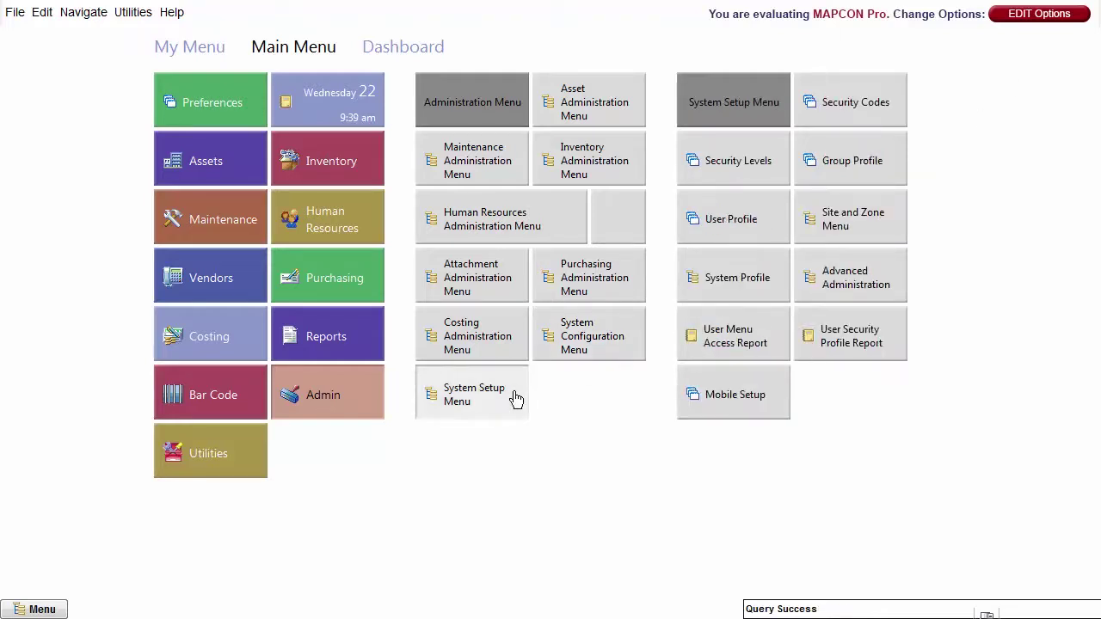
pyautogui.click(753, 220)
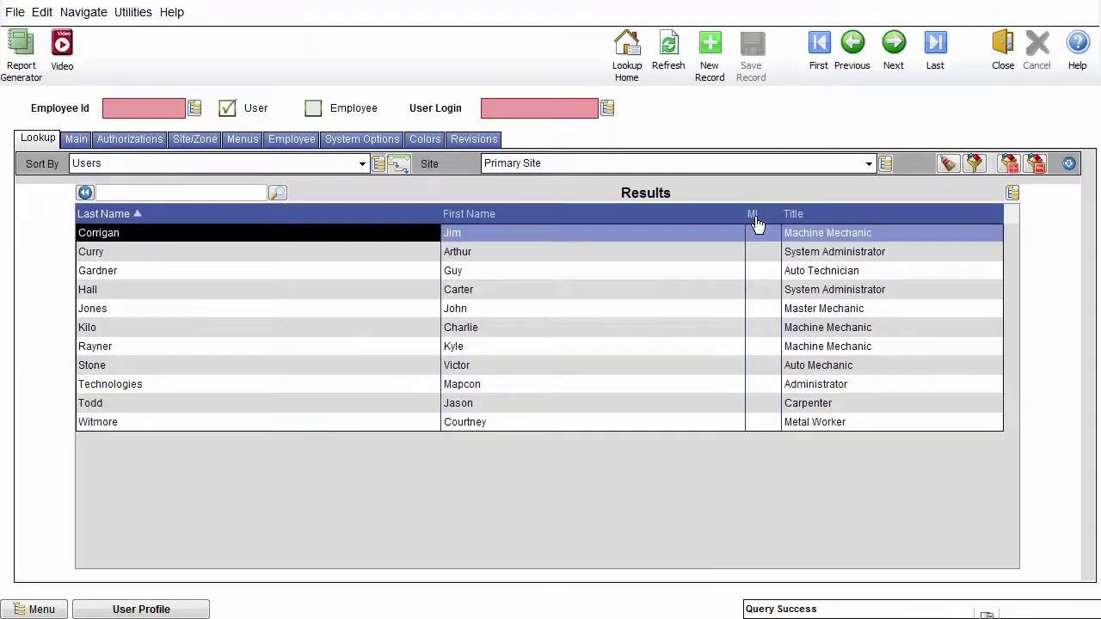
pyautogui.click(714, 269)
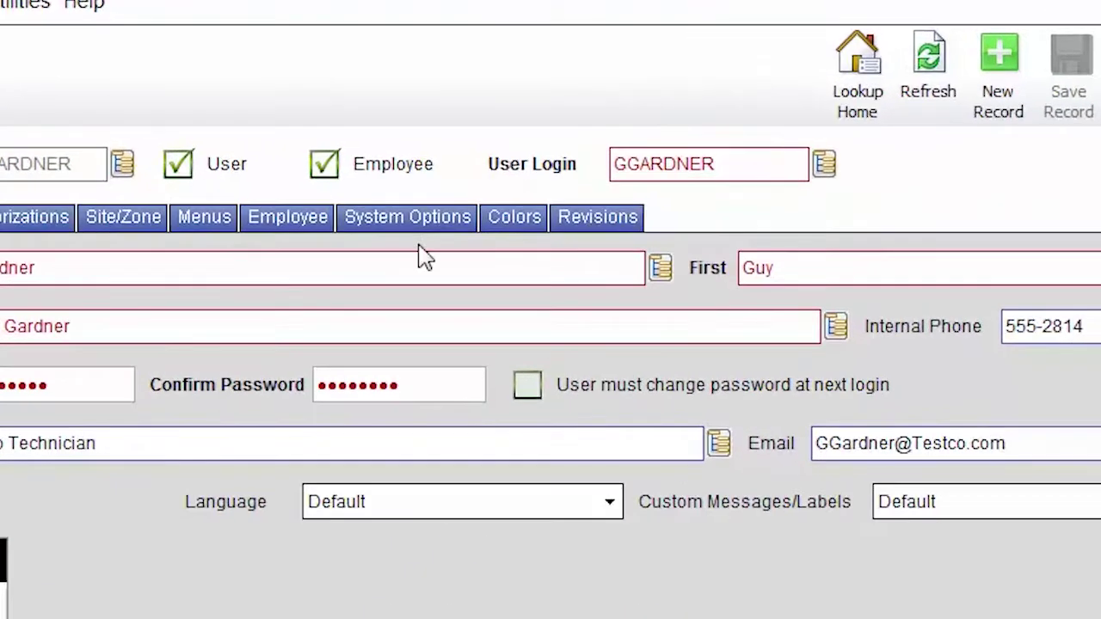
pyautogui.click(370, 172)
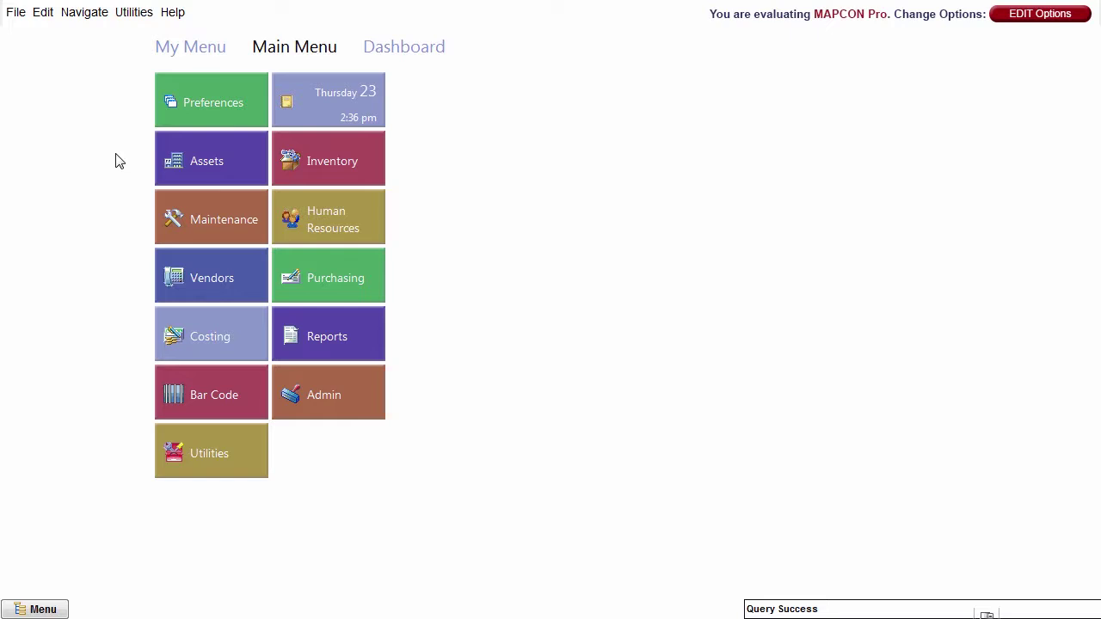
# - Open the equipment record TC-03-2814, the conical twin-screw extruder, and show its attachments
pyautogui.click(223, 171)
pyautogui.click(629, 99)
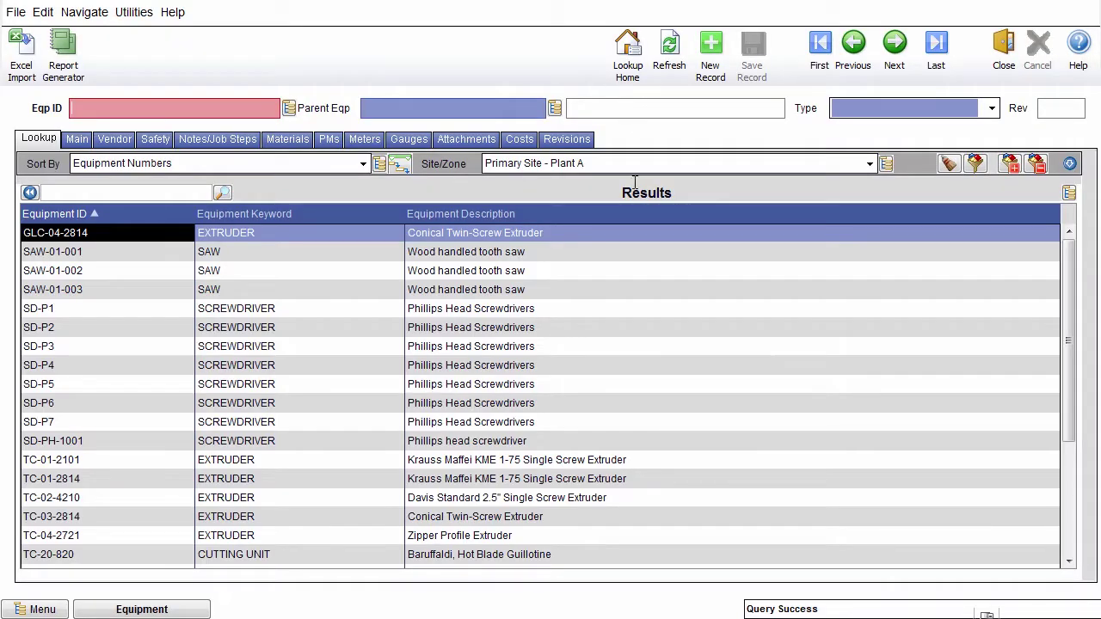
pyautogui.click(378, 517)
pyautogui.doubleClick(379, 517)
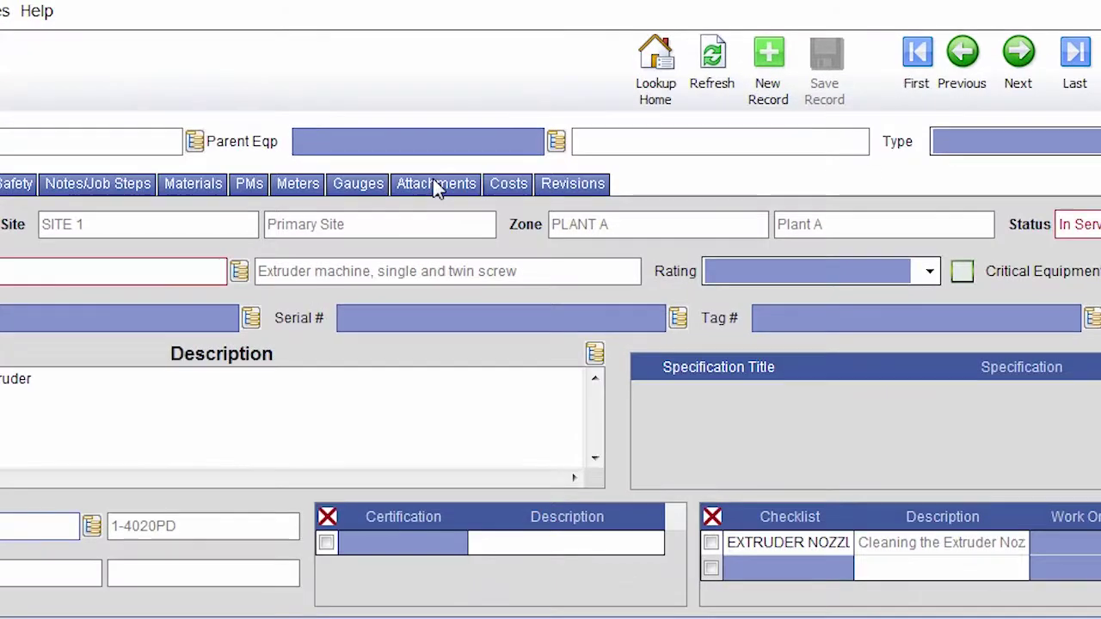
pyautogui.click(436, 185)
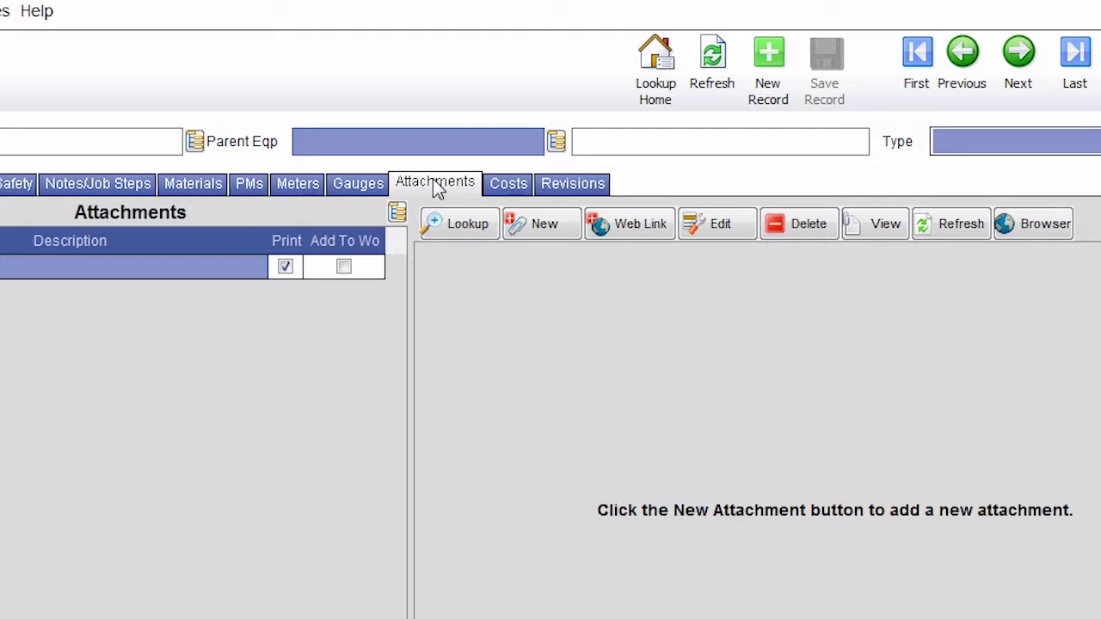
# - Attach CTS Extruder Manual.pdf from the desktop to the equipment record, keeping the suggested name, EQUIPMENT keyword and description
pyautogui.click(539, 227)
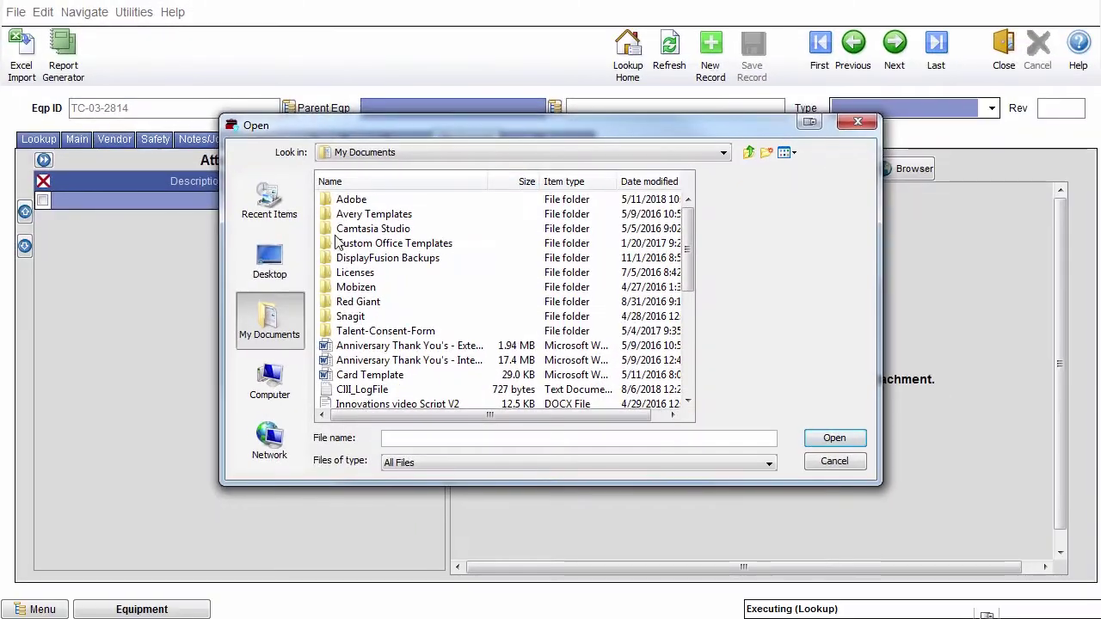
pyautogui.click(291, 262)
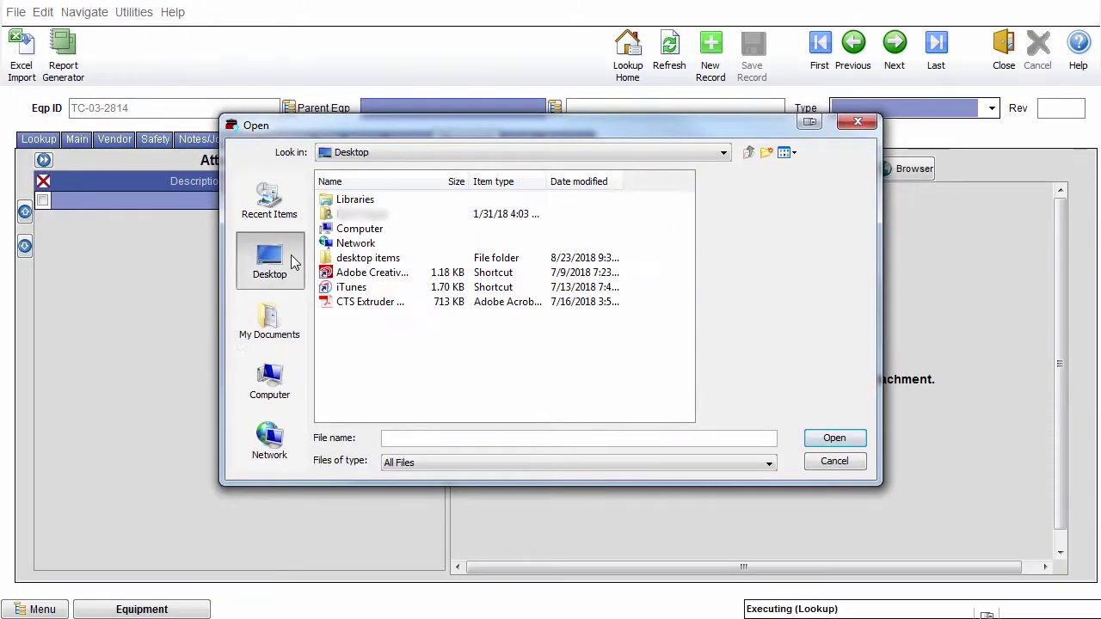
pyautogui.click(370, 302)
pyautogui.click(847, 438)
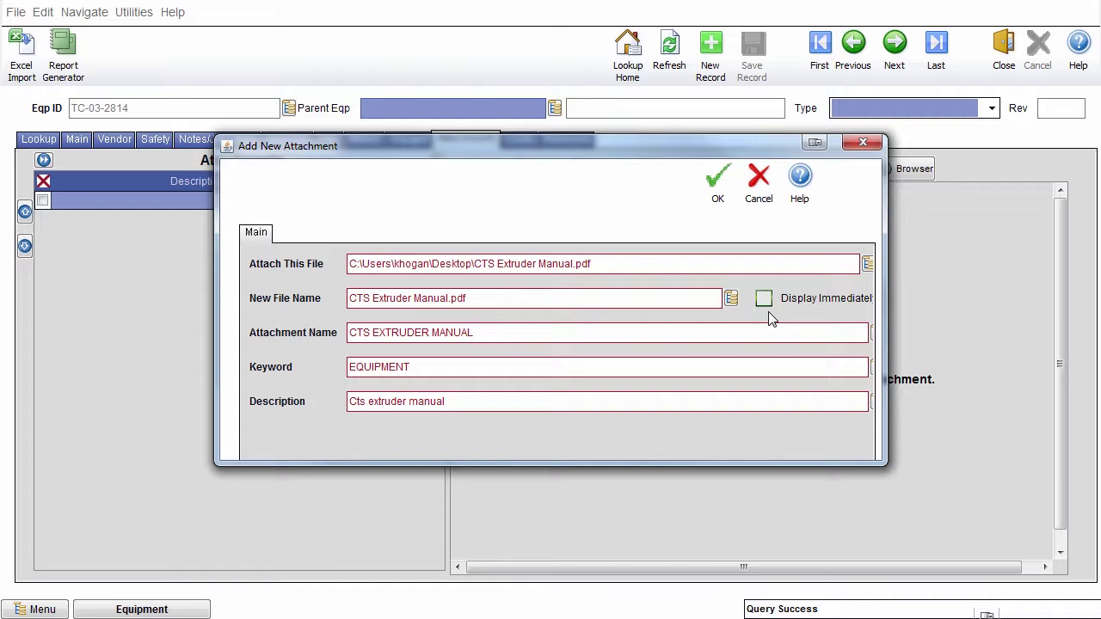
pyautogui.click(719, 180)
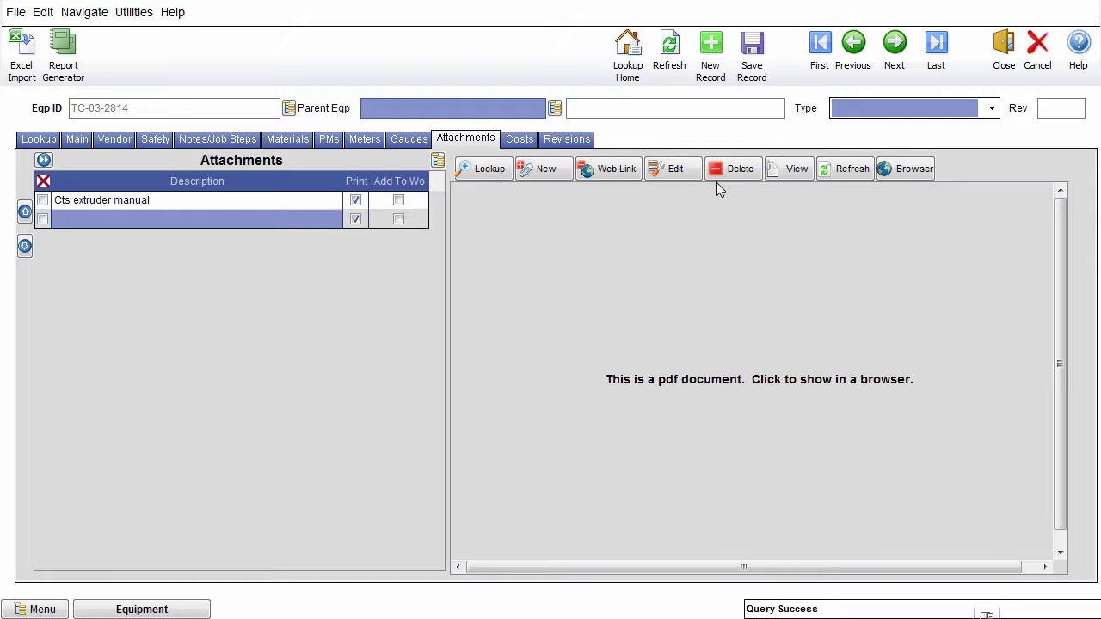
# - Start a new web link attachment and copy in the address of the YouTube screw clearance video open in the browser
pyautogui.click(607, 176)
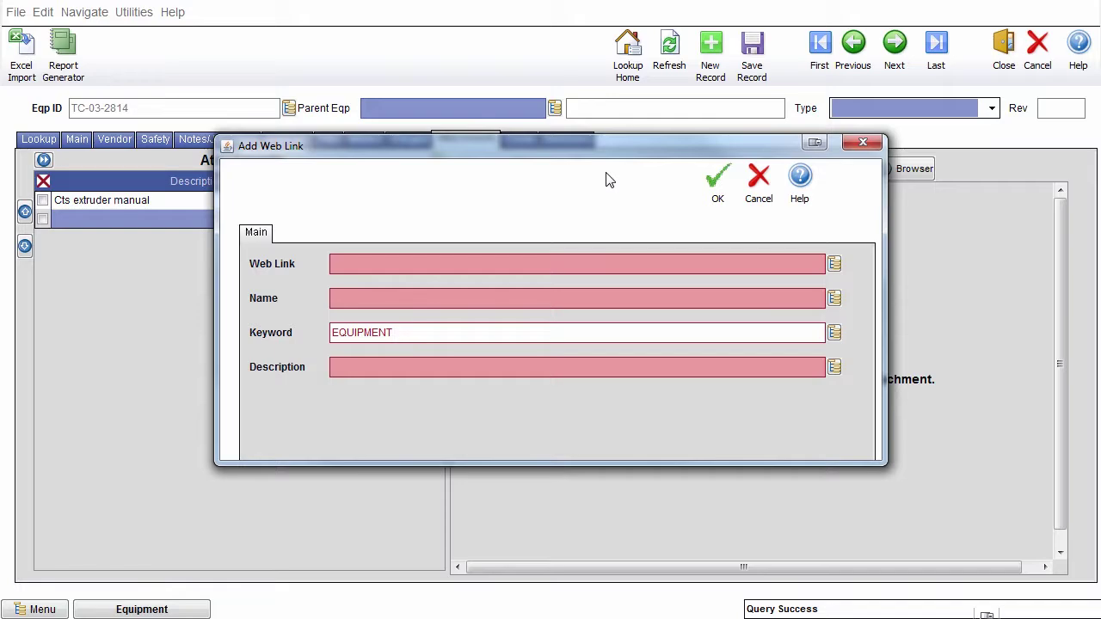
pyautogui.hotkey('alt', 'Tab')
pyautogui.click(377, 32)
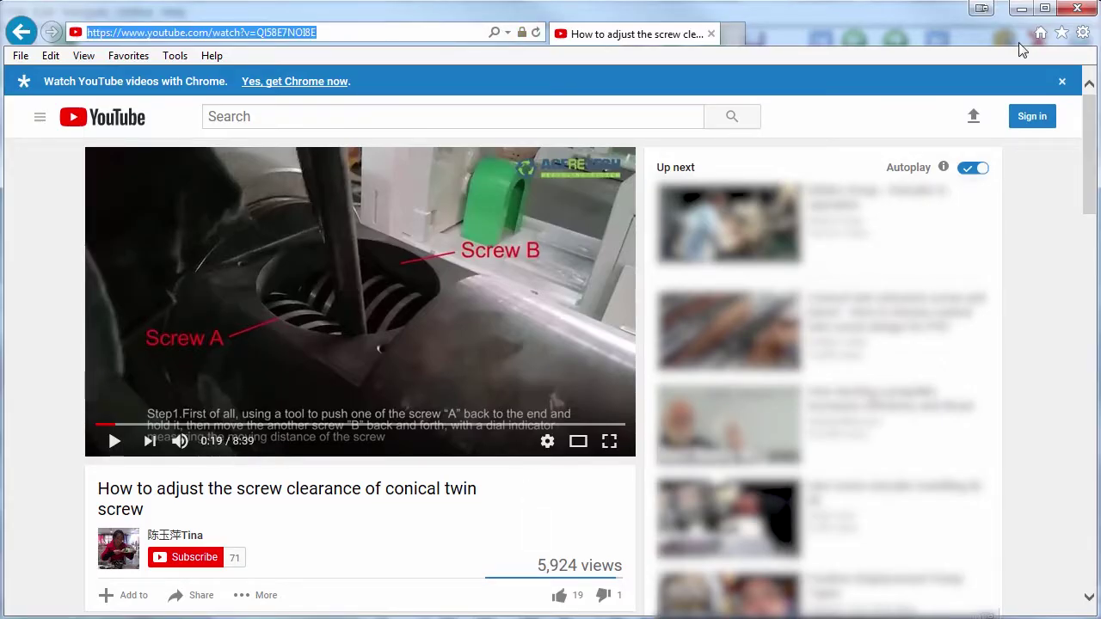
pyautogui.hotkey('ctrl', 'c')
pyautogui.hotkey('alt', 'Tab')
pyautogui.click(577, 268)
pyautogui.hotkey('ctrl', 'v')
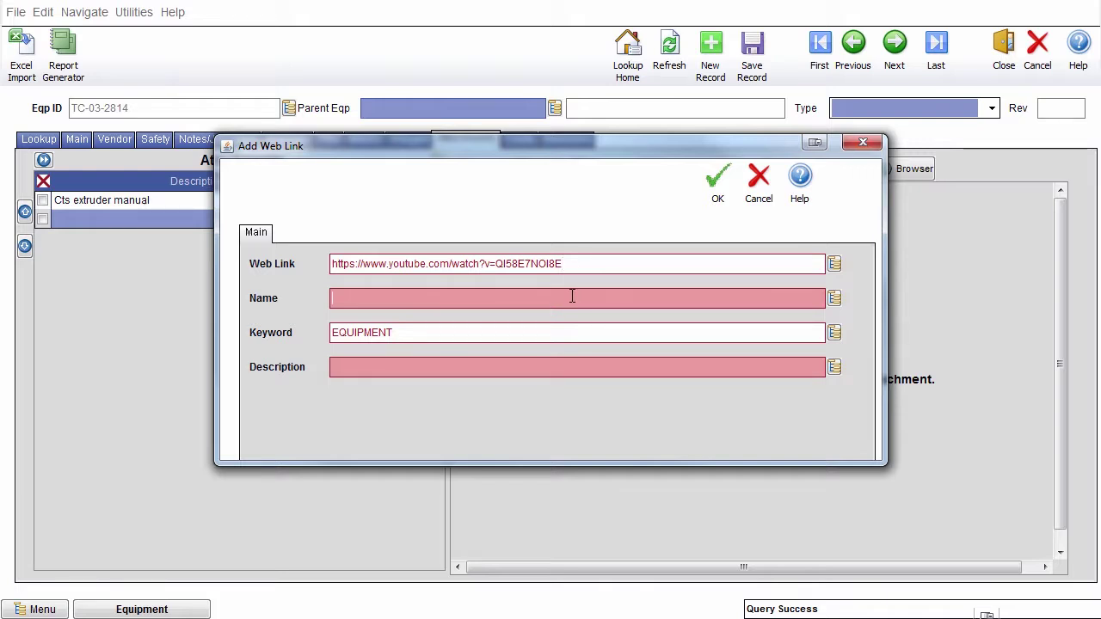
# - Name the web link "Youtube Tutorial", describe it as "Youtube Tutorial for extruder", and add it to the attachments
pyautogui.click(572, 298)
pyautogui.write('Yo')
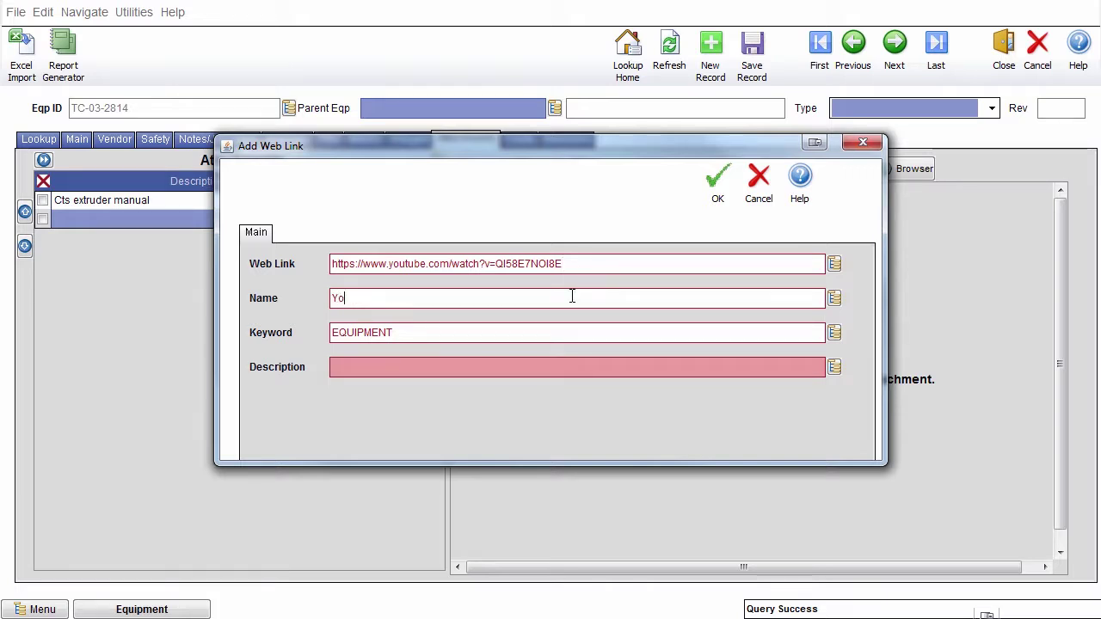
pyautogui.write('utube Tutorial')
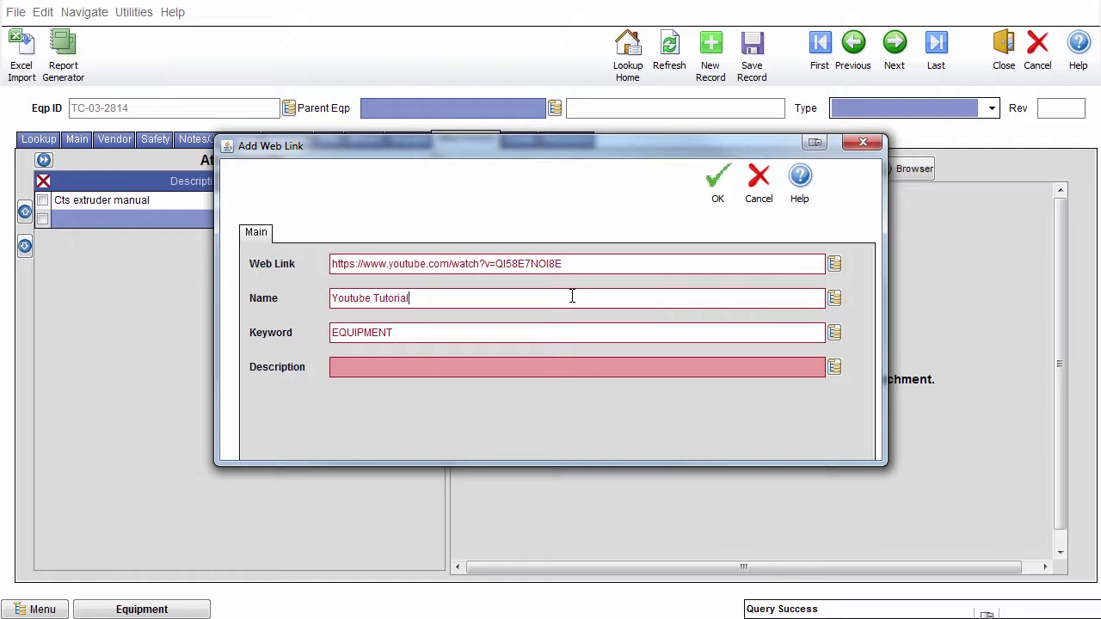
pyautogui.click(569, 367)
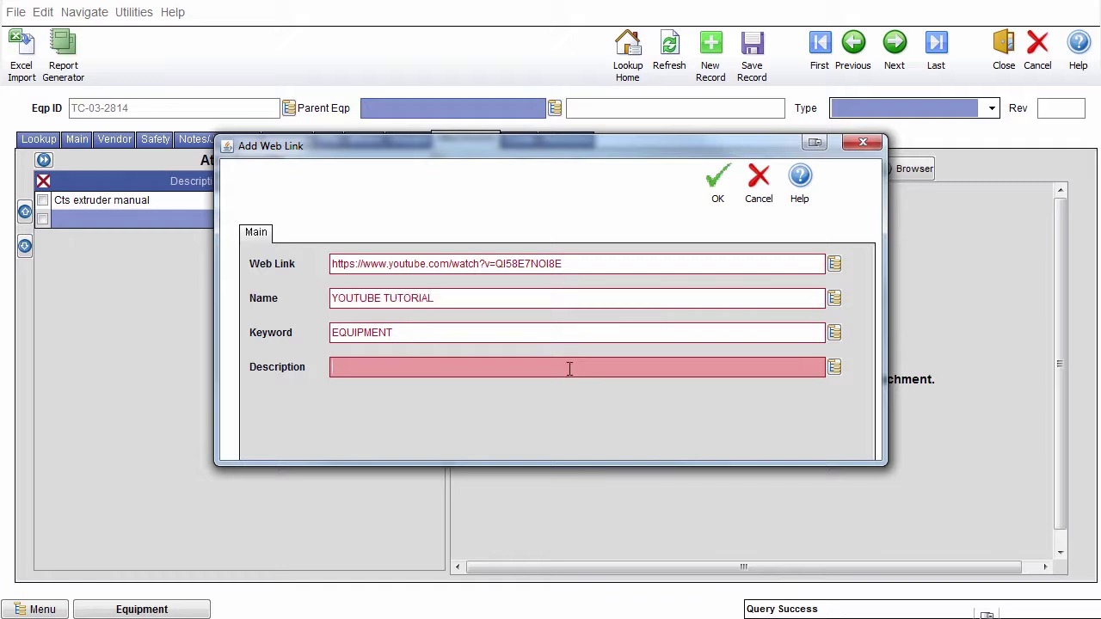
pyautogui.write('Youtube')
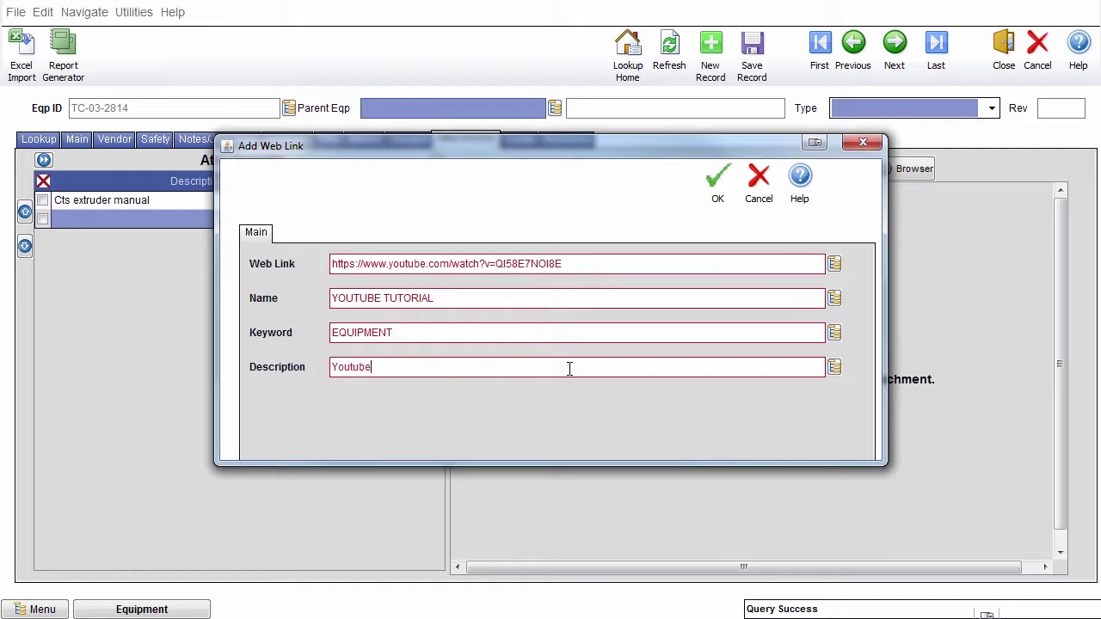
pyautogui.write(' Tutorial for extruder')
pyautogui.click(716, 184)
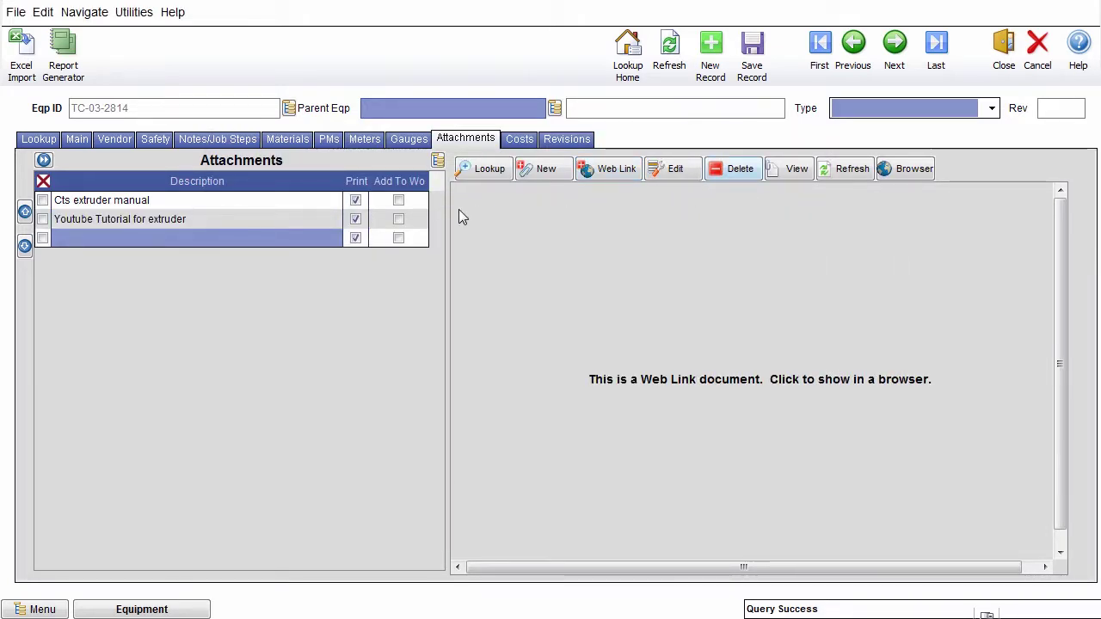
# - Add the existing MANUAL attachment to the equipment and move it above the Youtube tutorial in the list
pyautogui.click(480, 172)
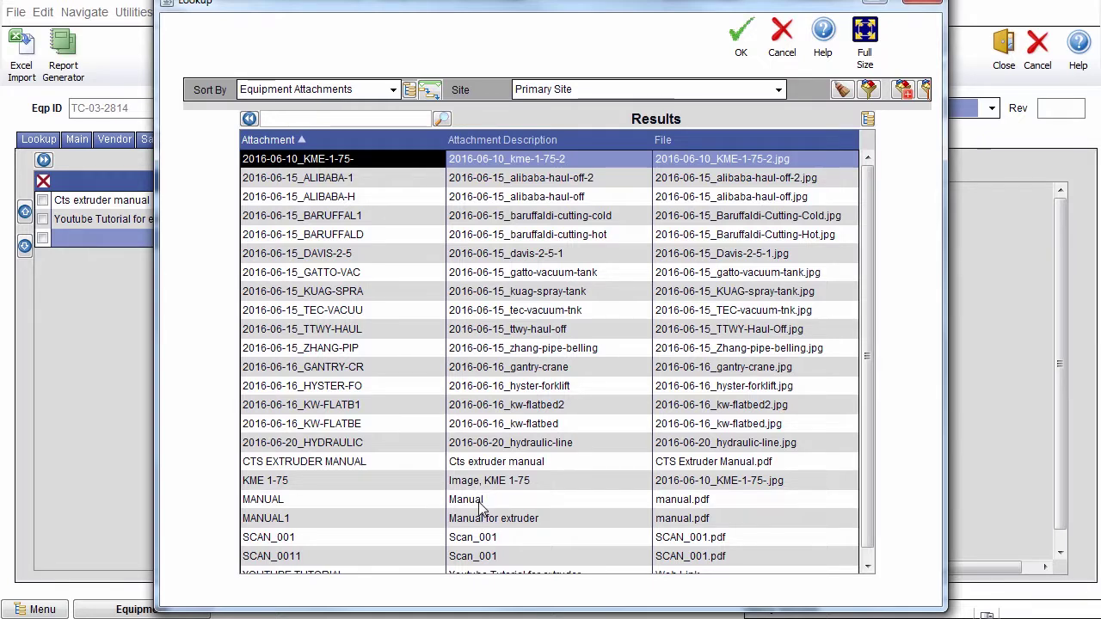
pyautogui.doubleClick(480, 505)
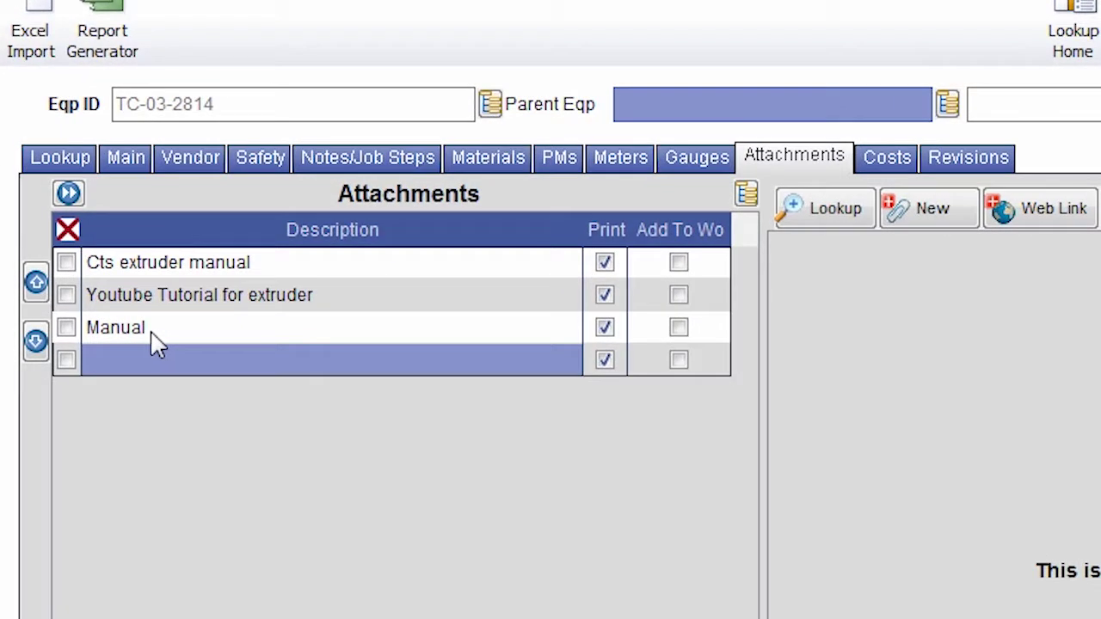
pyautogui.doubleClick(92, 240)
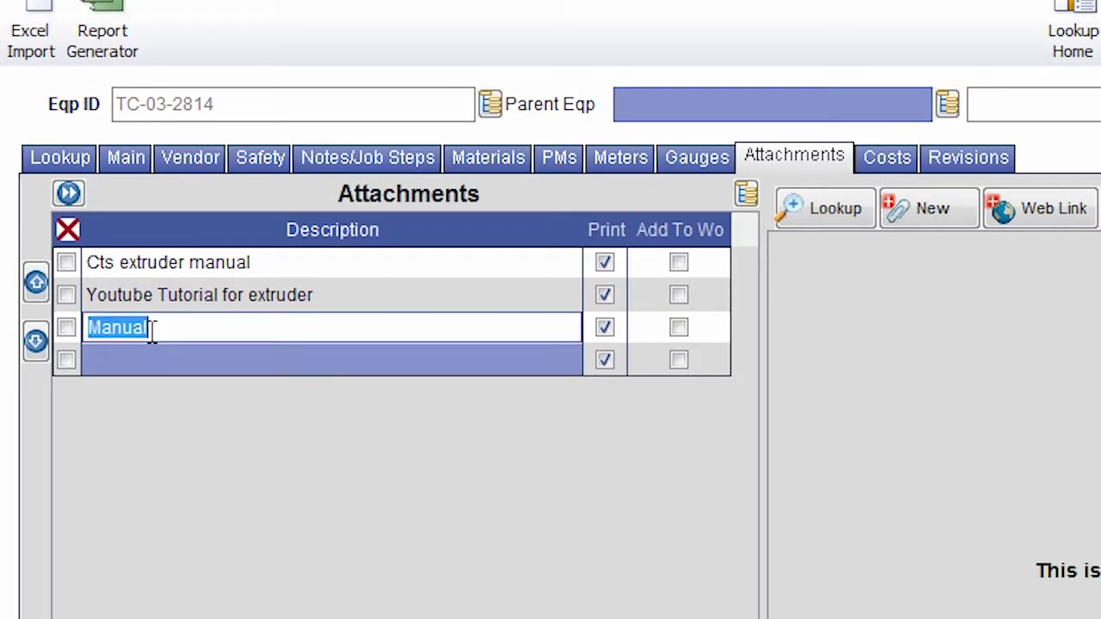
pyautogui.click(37, 284)
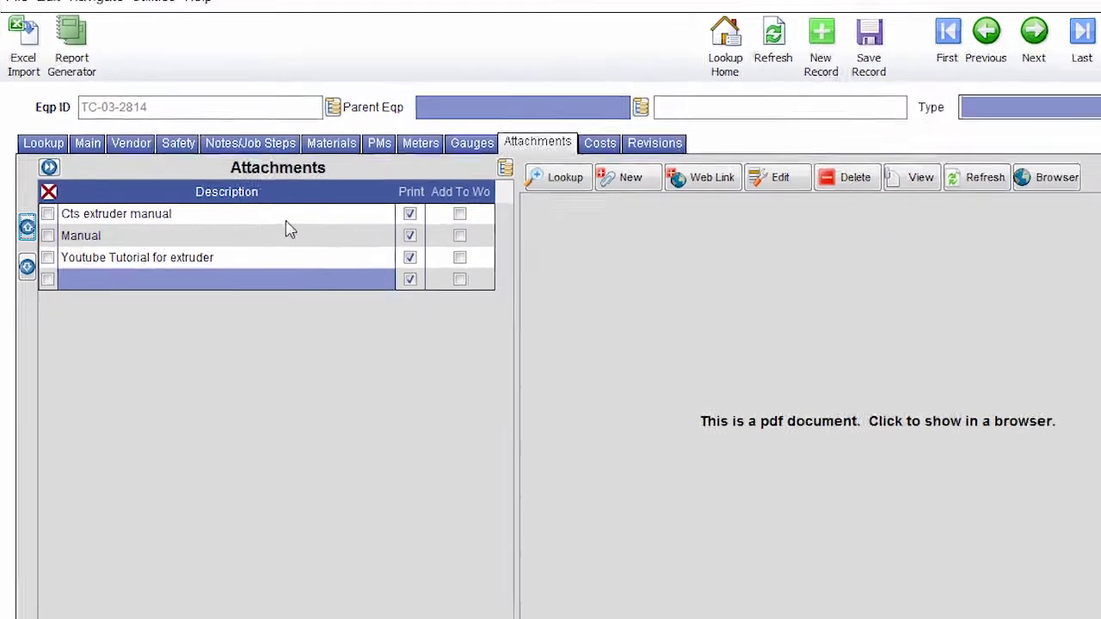
# - View the attached Cts extruder manual PDF and close it
pyautogui.click(899, 178)
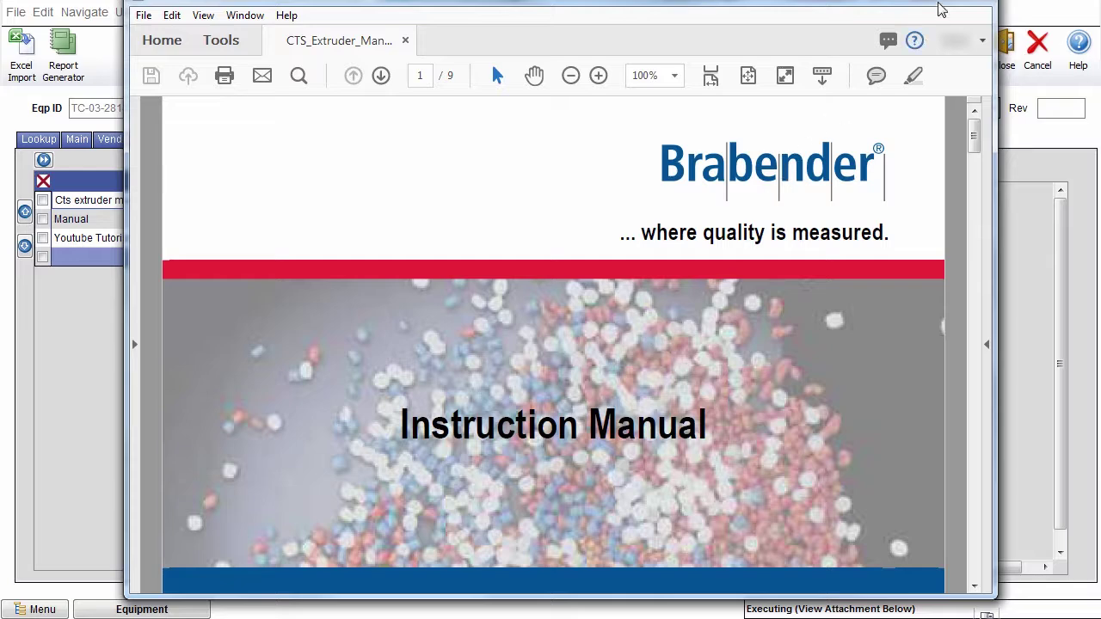
pyautogui.click(962, 4)
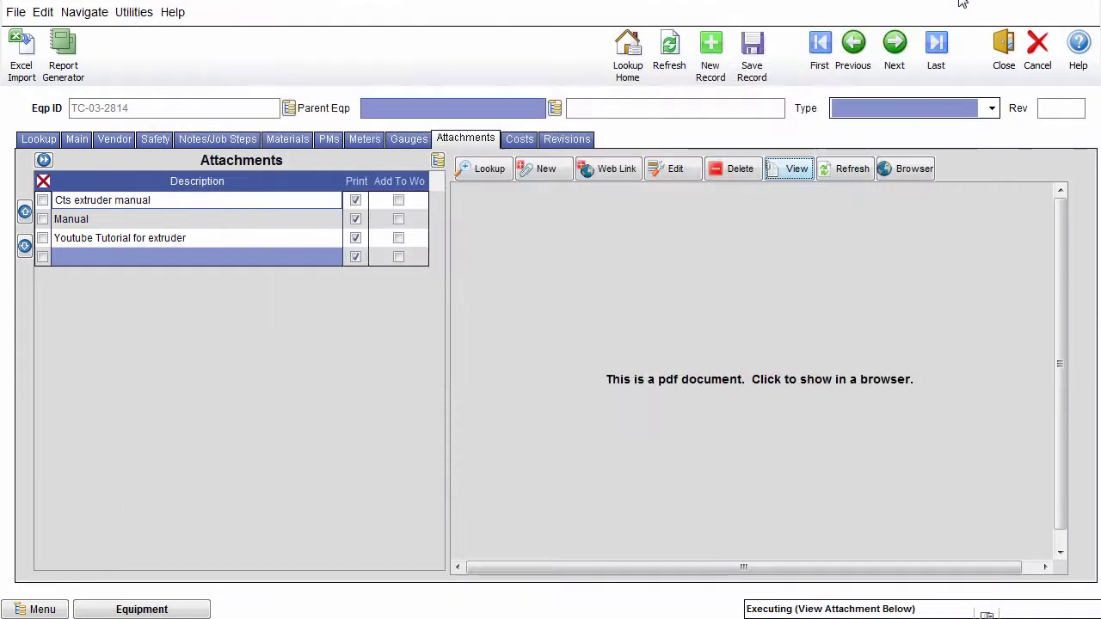
# - Set the Youtube tutorial, Manual and Cts extruder manual attachments to be added to work orders
pyautogui.click(242, 239)
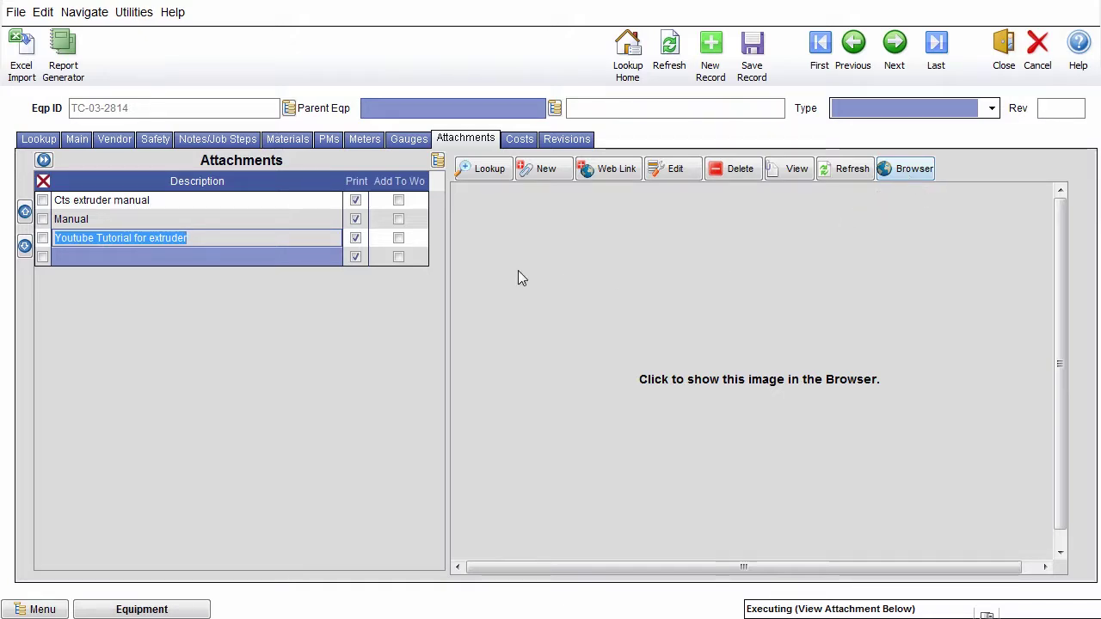
pyautogui.click(399, 238)
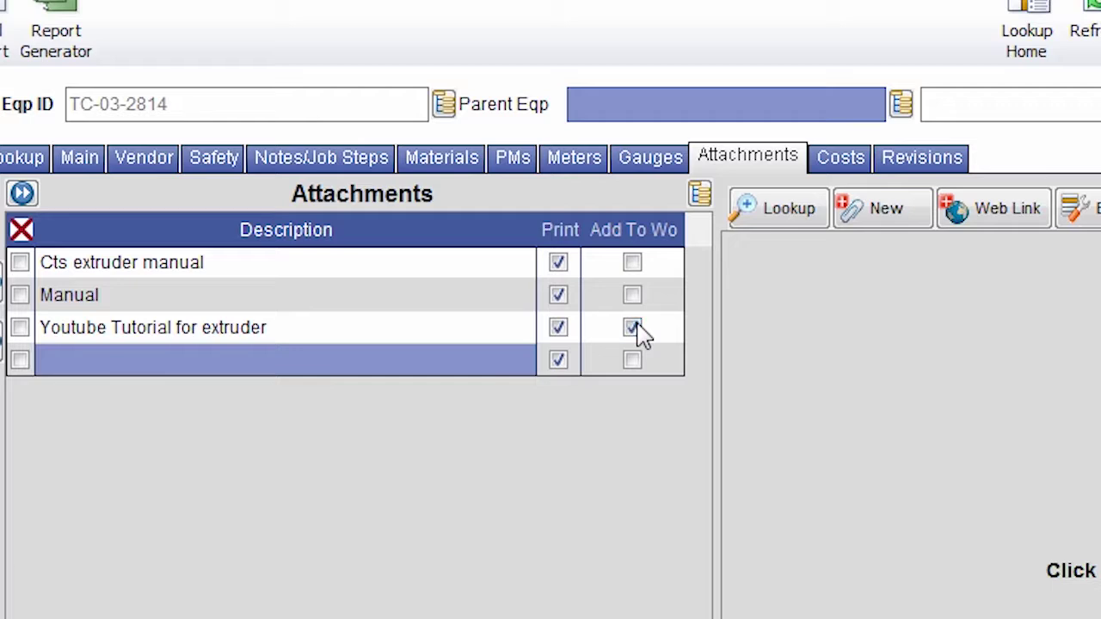
pyautogui.click(634, 296)
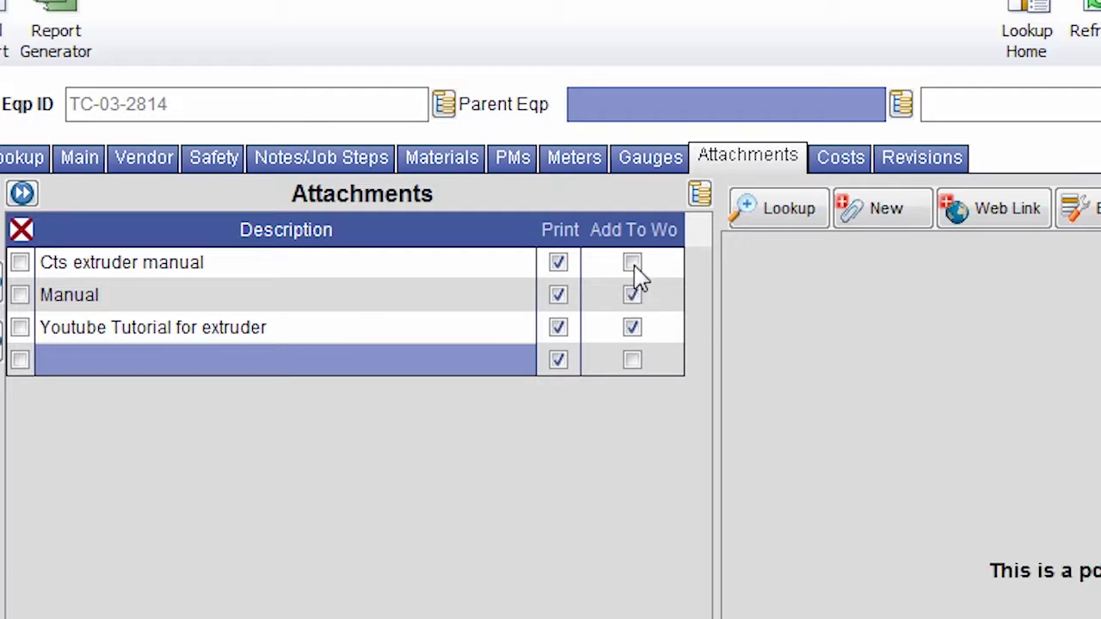
pyautogui.click(634, 264)
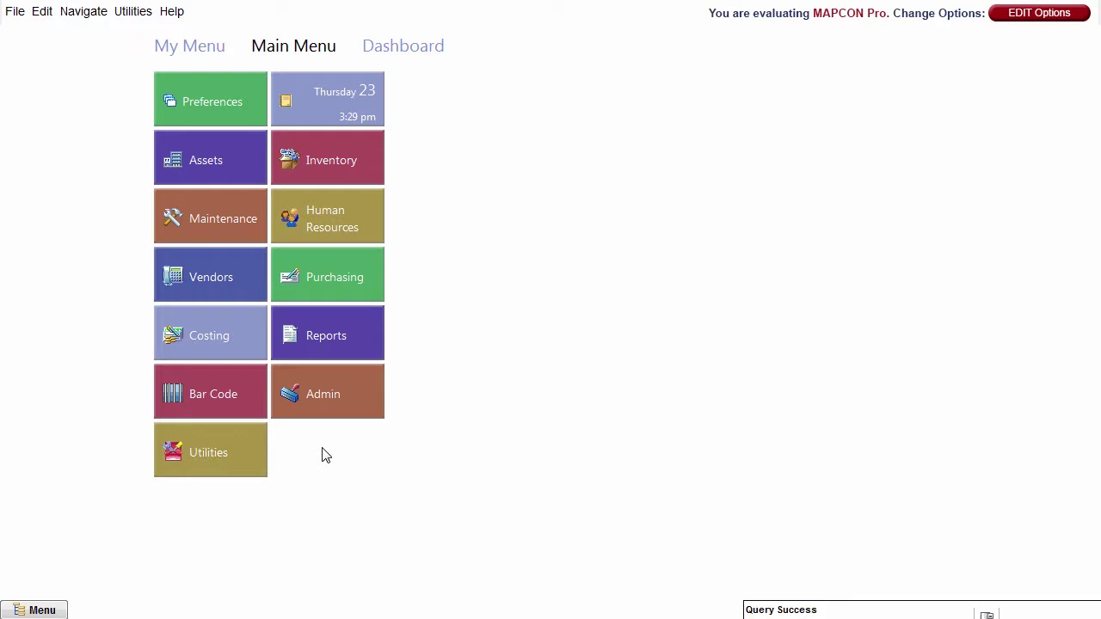
# - Open the CTS EXTRUDER MANUAL record in the attachment administration, check where it is used, and return to its main details
pyautogui.click(371, 404)
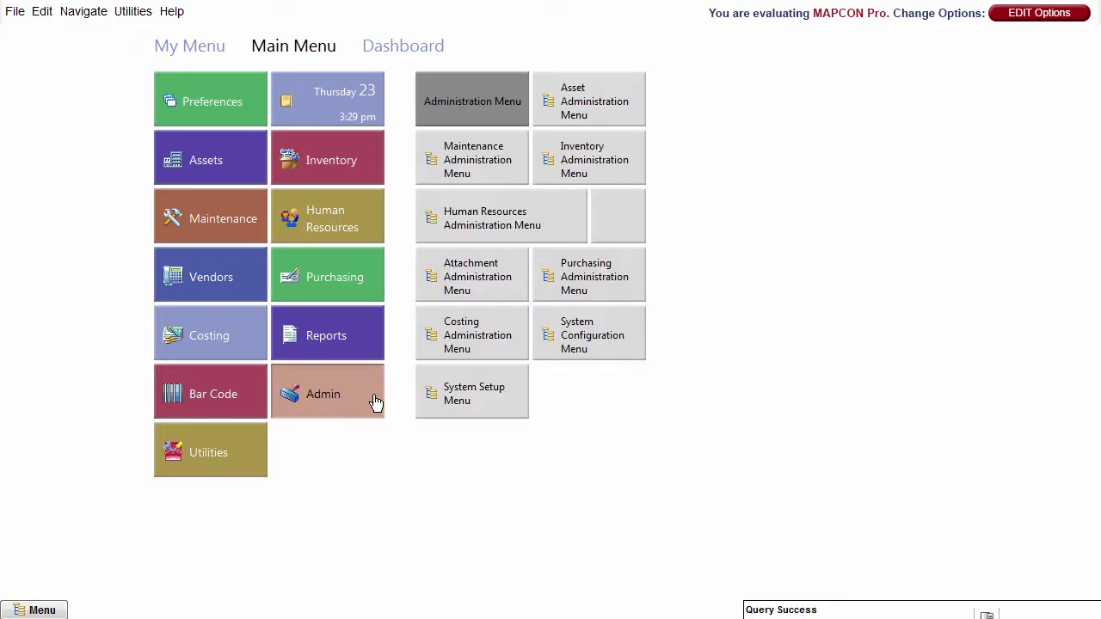
pyautogui.click(507, 282)
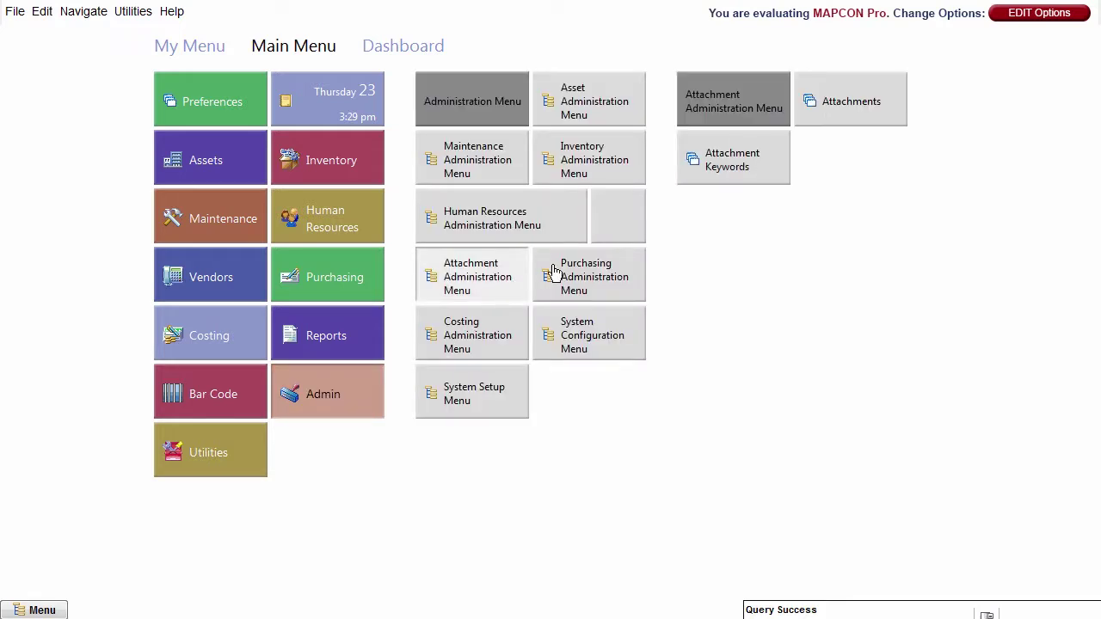
pyautogui.click(837, 117)
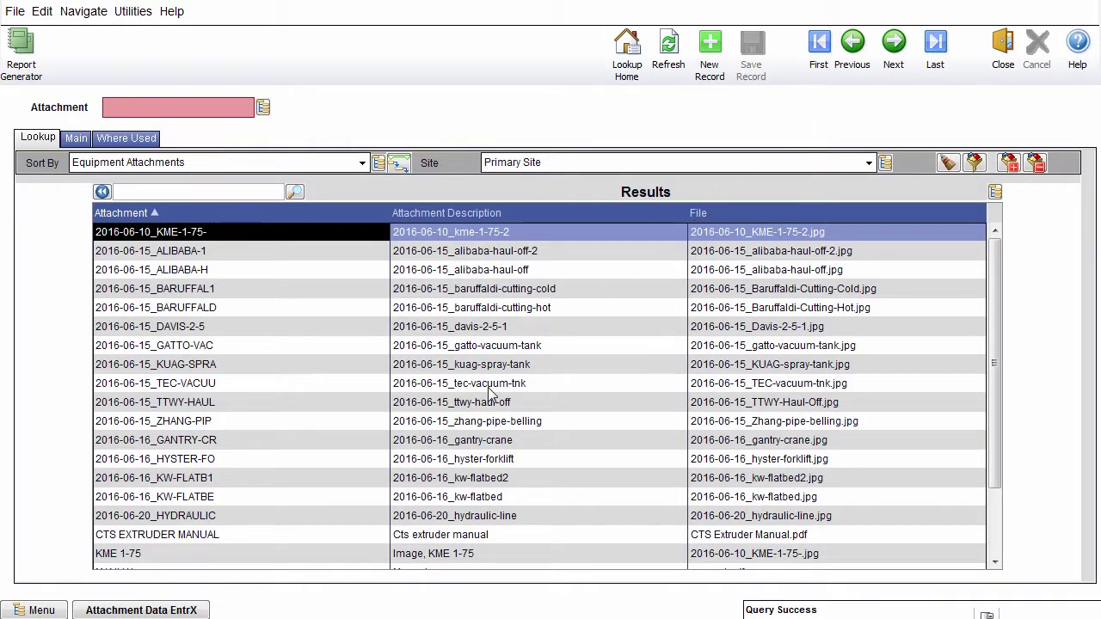
pyautogui.doubleClick(371, 536)
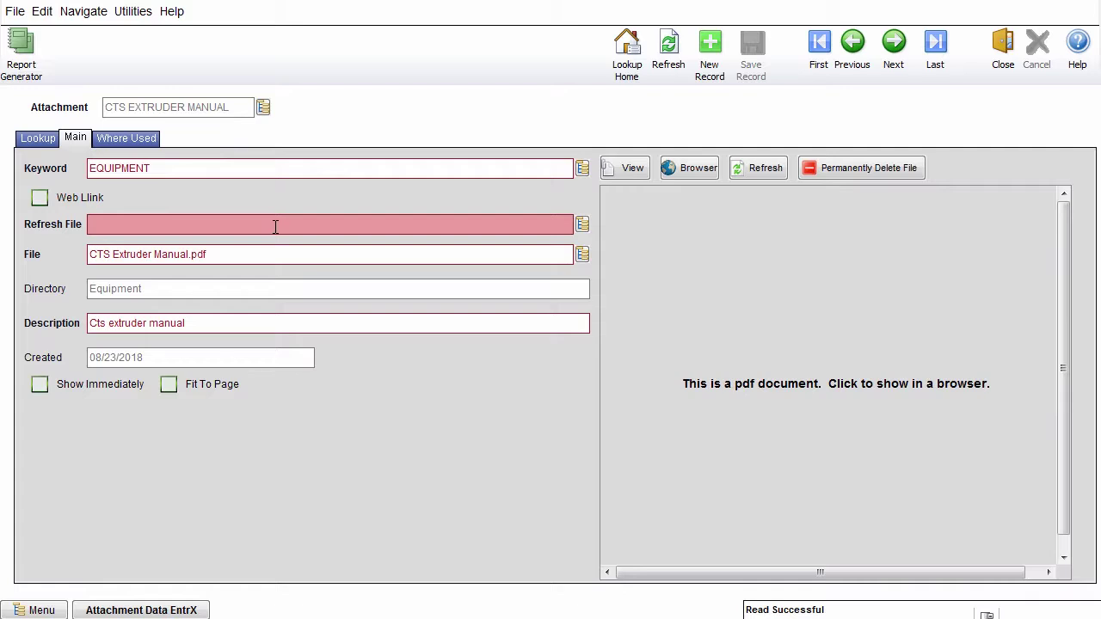
pyautogui.click(140, 142)
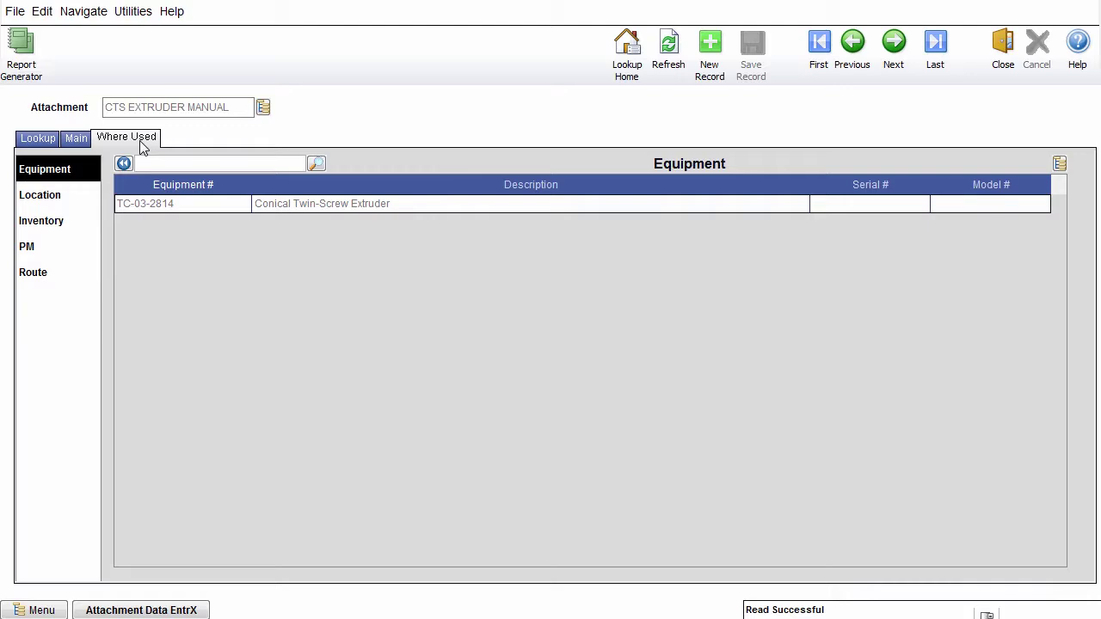
pyautogui.click(76, 144)
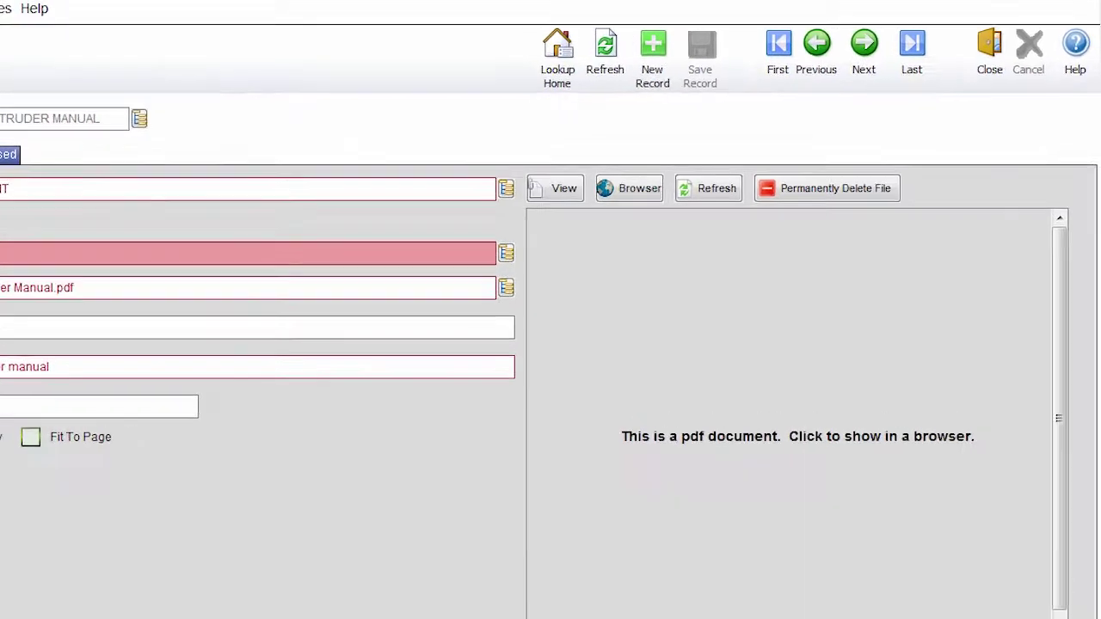